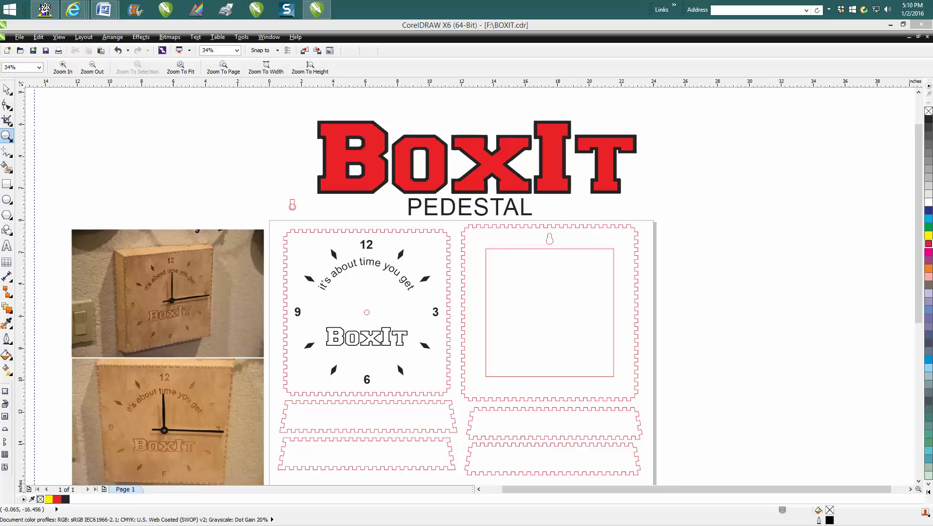
- Zoom in to inspect the two clock photos and the pedestal clock panels
click(7, 138)
drag(110, 249, 255, 355)
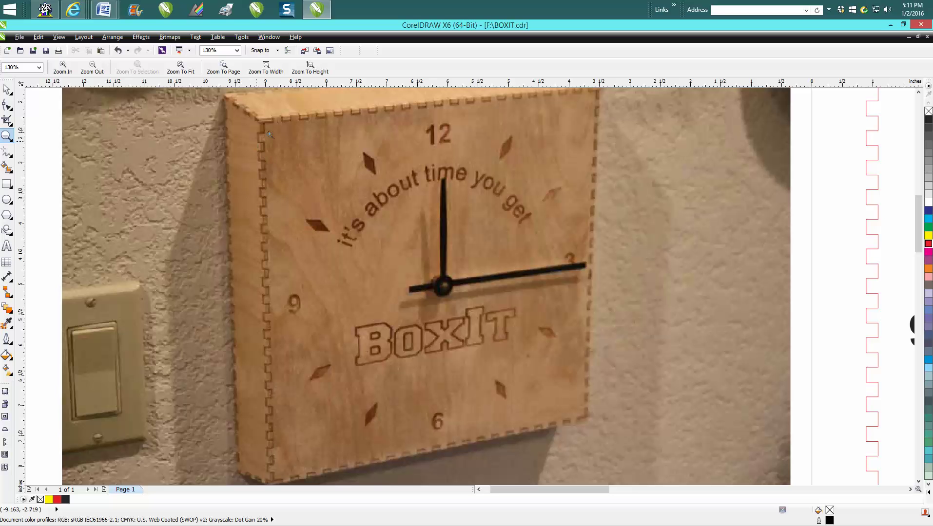
scroll(548, 338, down, 3)
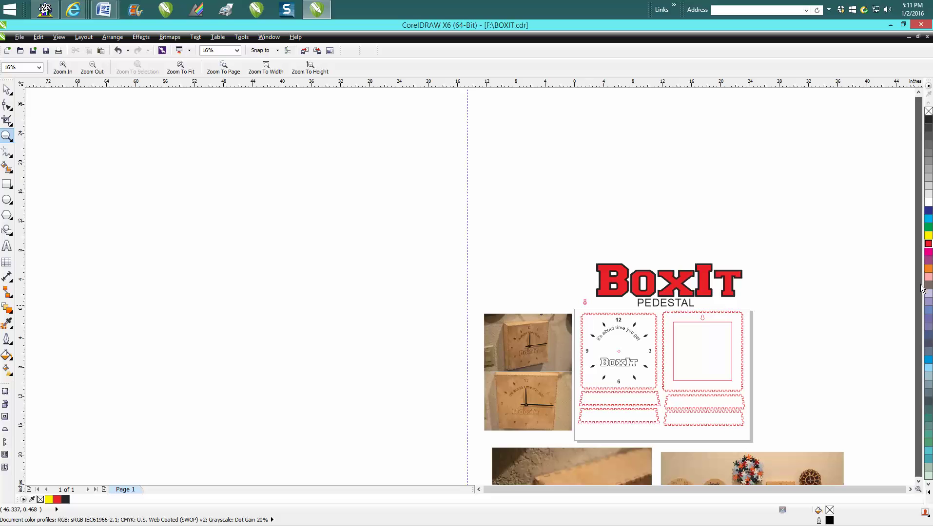
drag(571, 433, 571, 433)
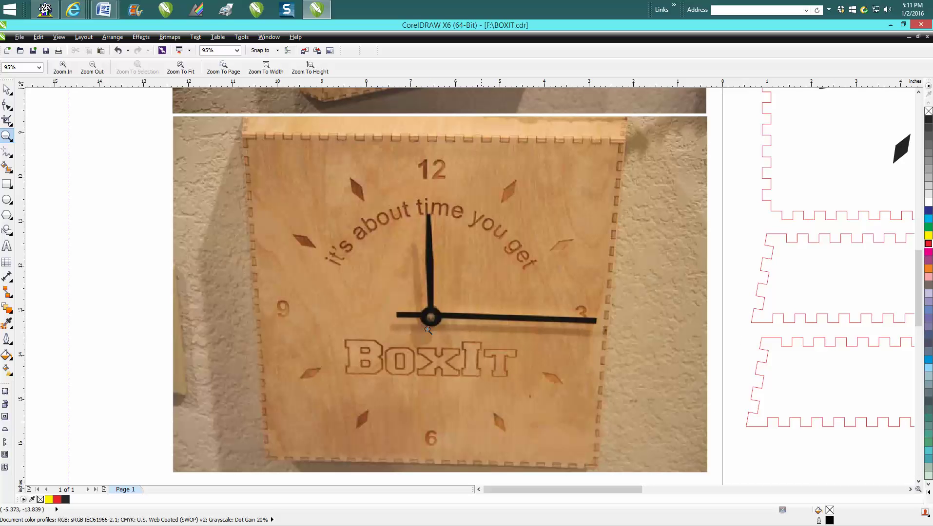
scroll(525, 241, down, 2)
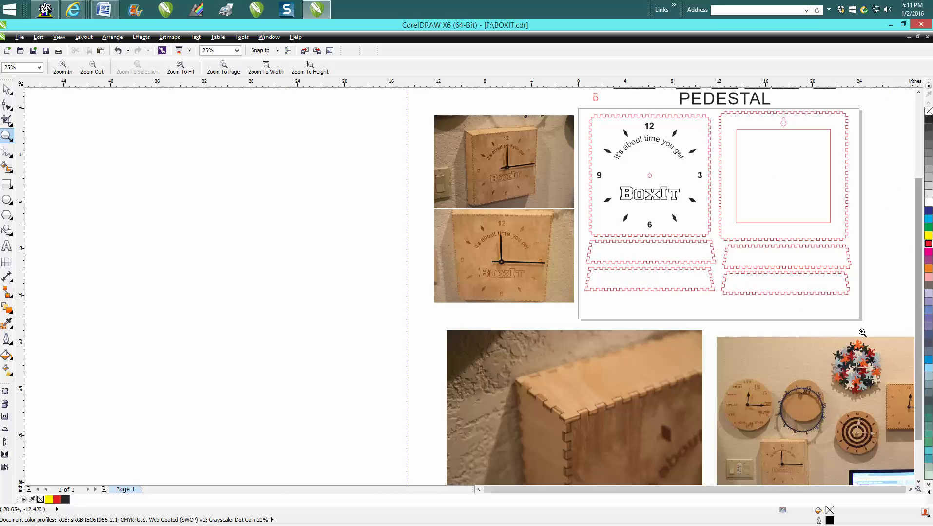
click(909, 489)
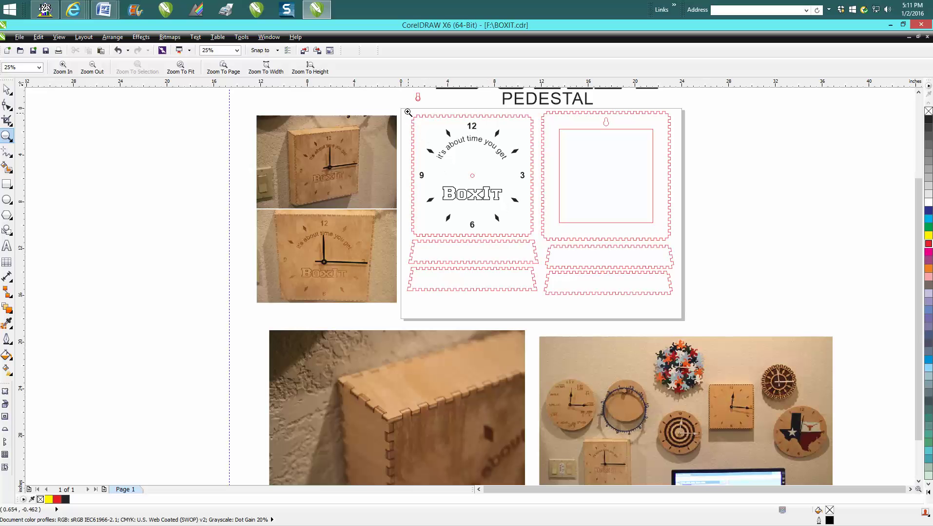
drag(406, 104, 701, 306)
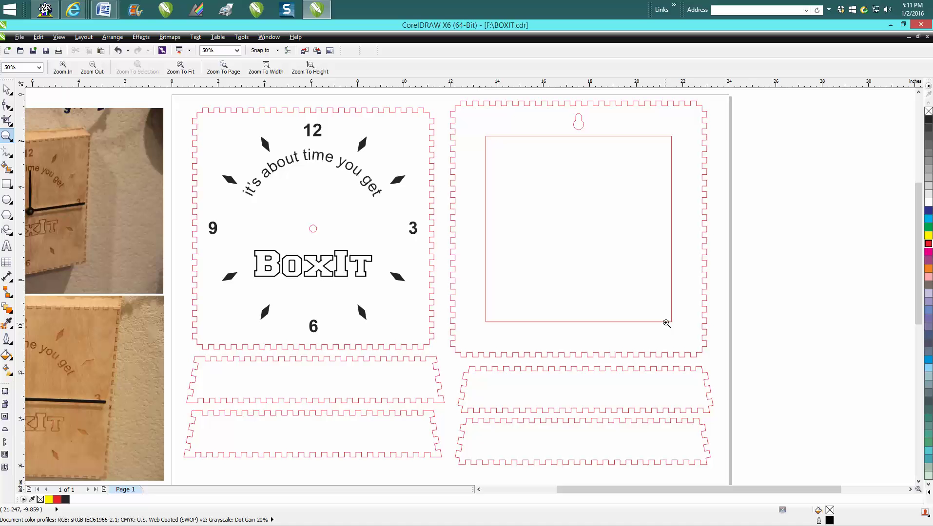
- Select the right clock back panel and scroll through the sample artwork
click(6, 89)
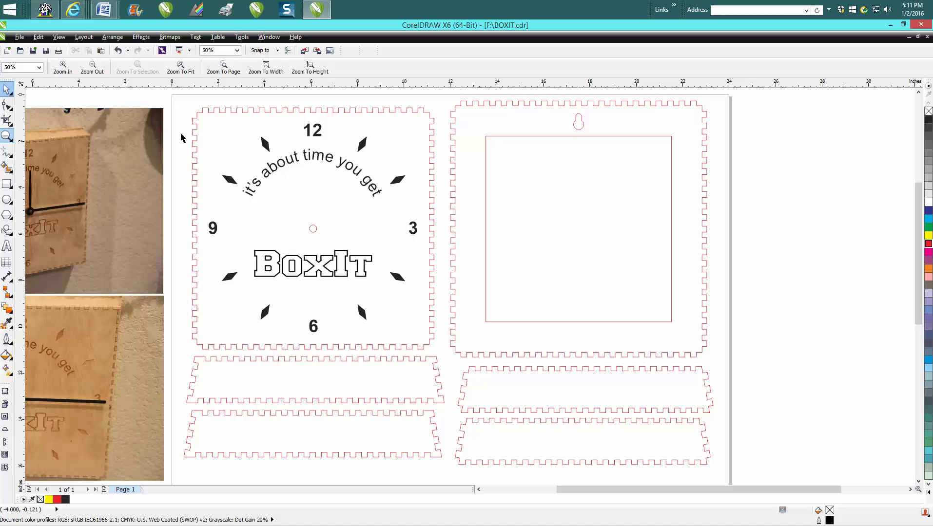
click(565, 137)
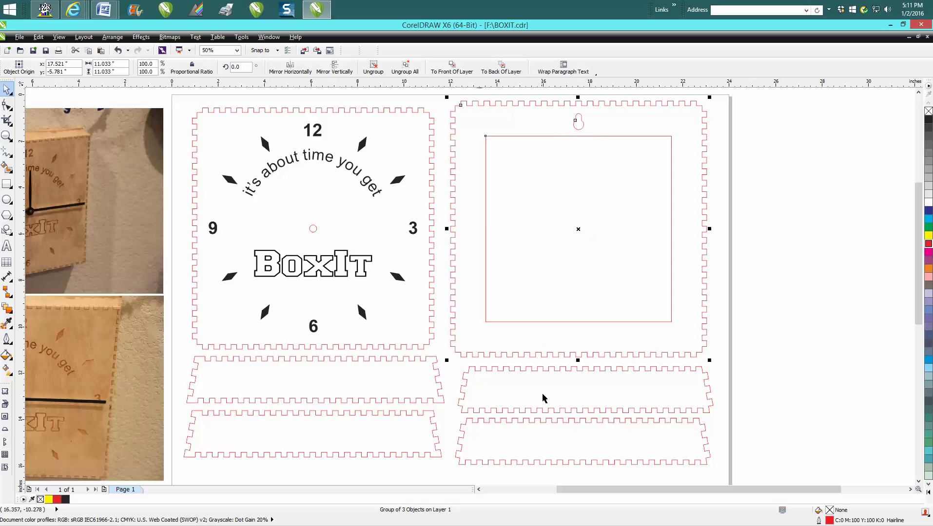
scroll(544, 399, down, 1)
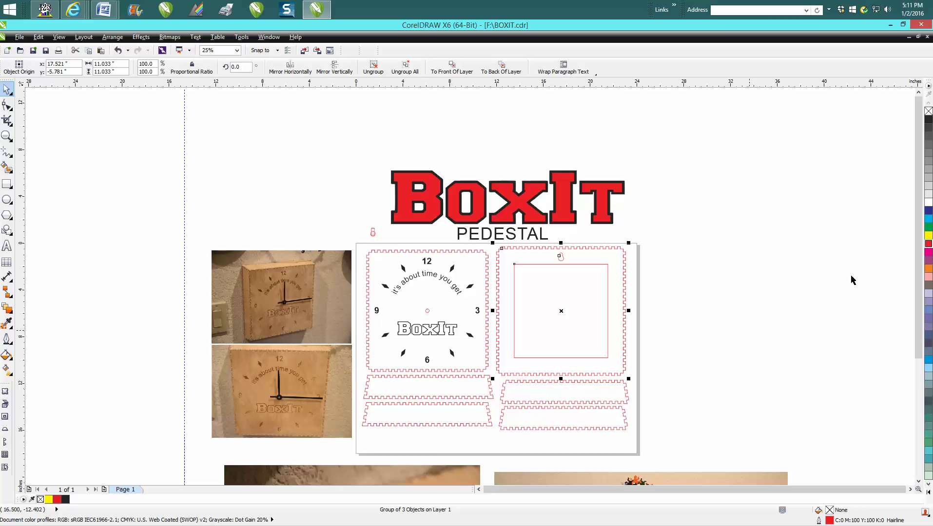
drag(918, 214, 918, 270)
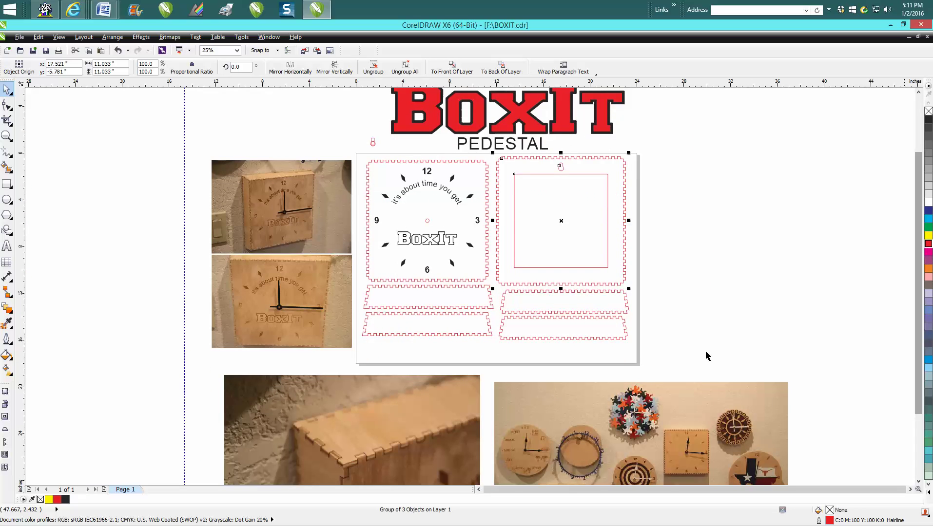
drag(918, 215, 918, 265)
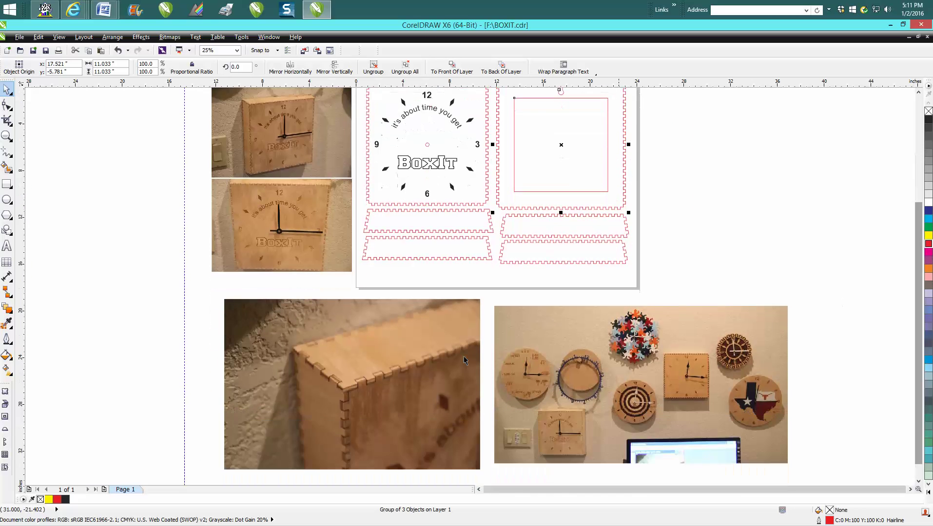
- Examine the box-corner and clock wall photos, then zoom out to the whole sample page
click(7, 137)
drag(318, 352, 424, 420)
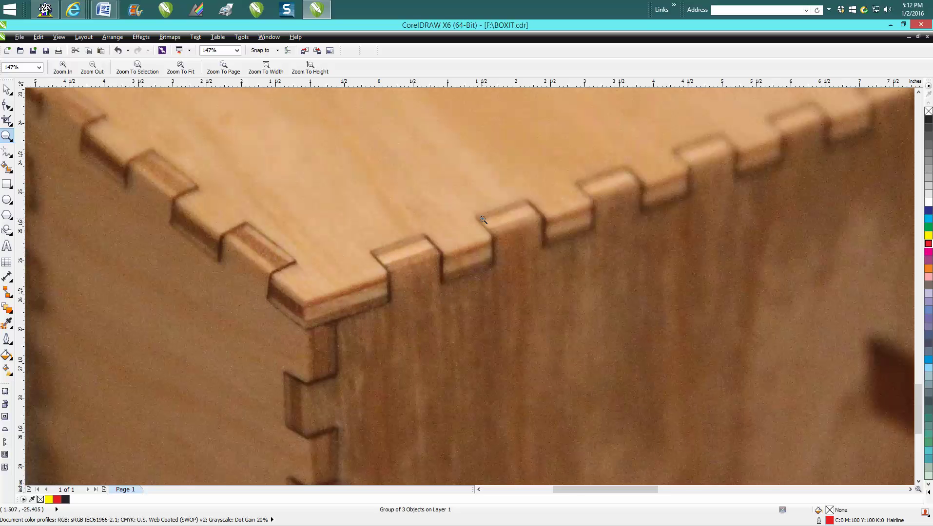
scroll(482, 225, down, 2)
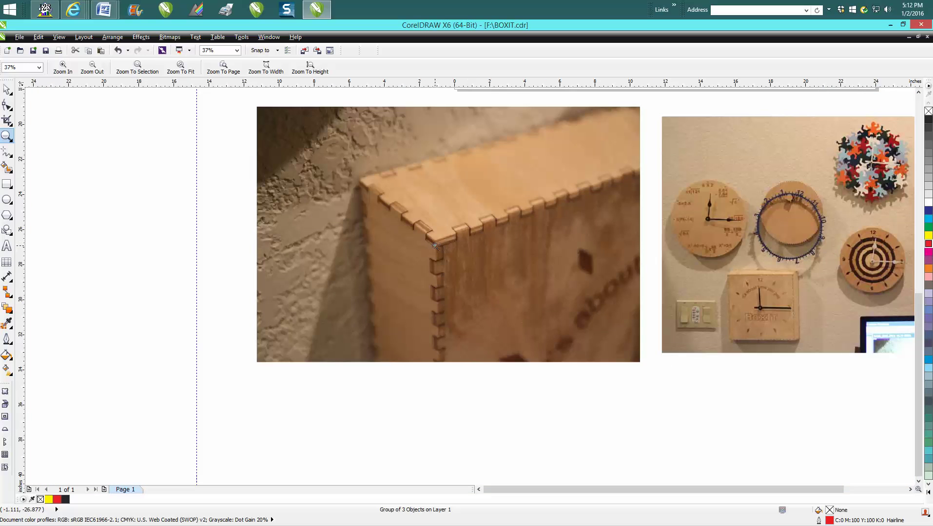
scroll(435, 246, down, 1)
drag(553, 186, 766, 306)
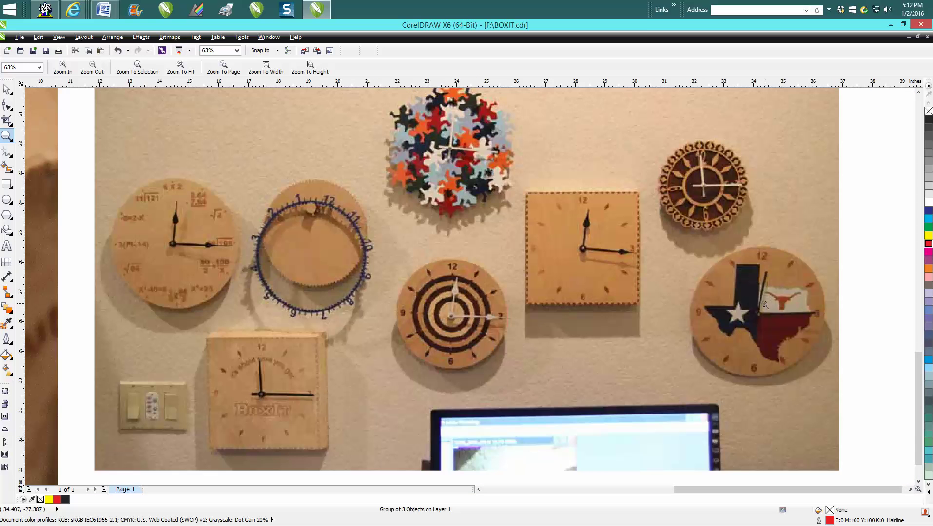
right_click(325, 363)
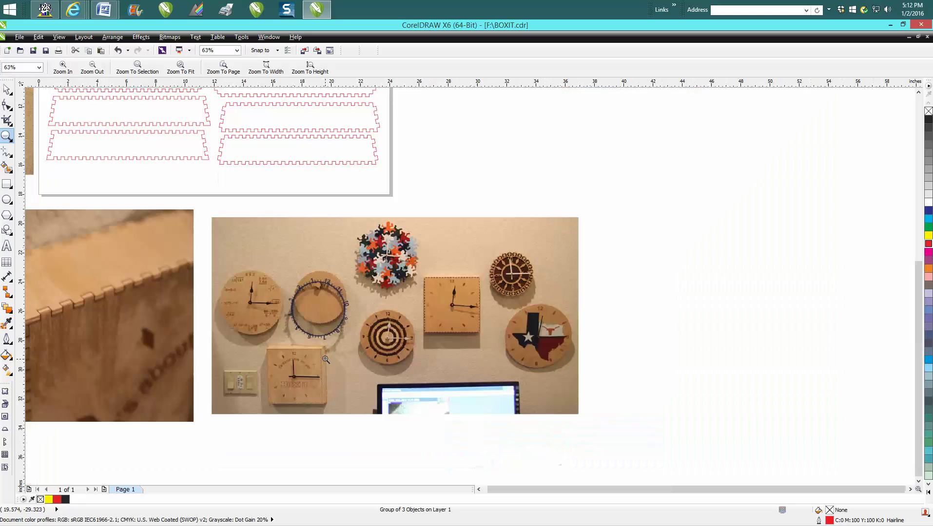
right_click(568, 336)
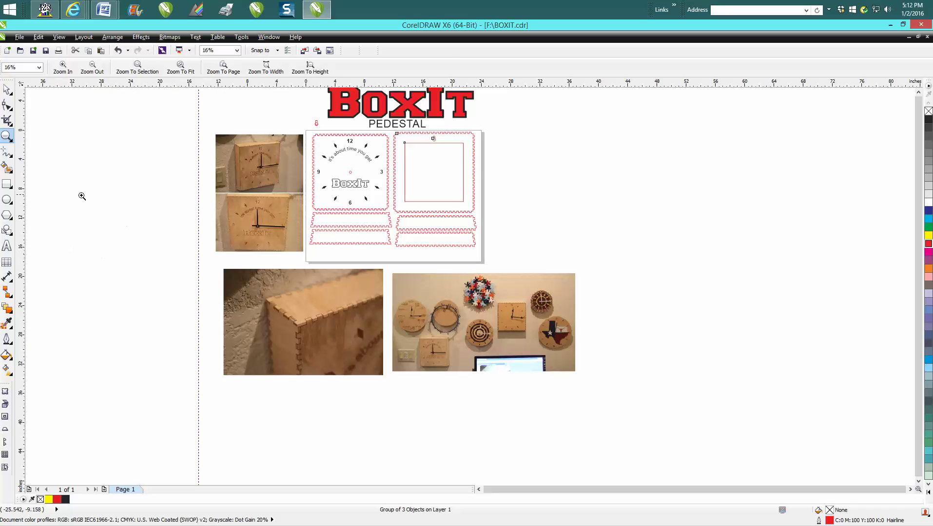
- Marquee-select all sample artwork, move it off the page to the right, and zoom onto the empty page
click(8, 89)
scroll(210, 117, down, 1)
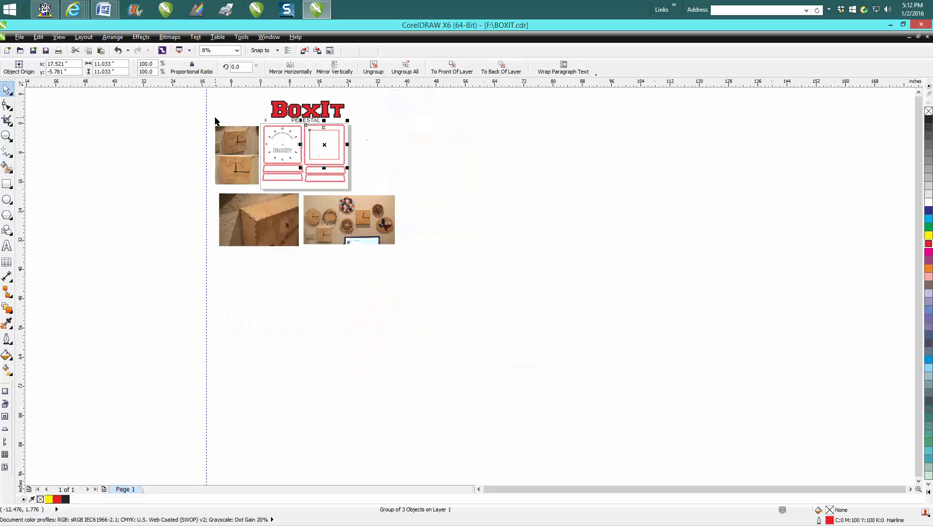
drag(202, 118, 423, 260)
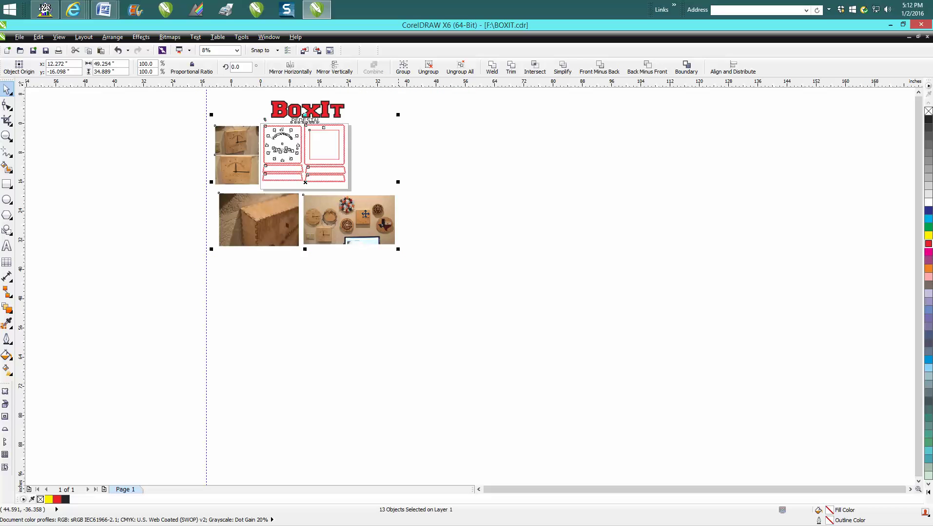
drag(308, 181, 556, 224)
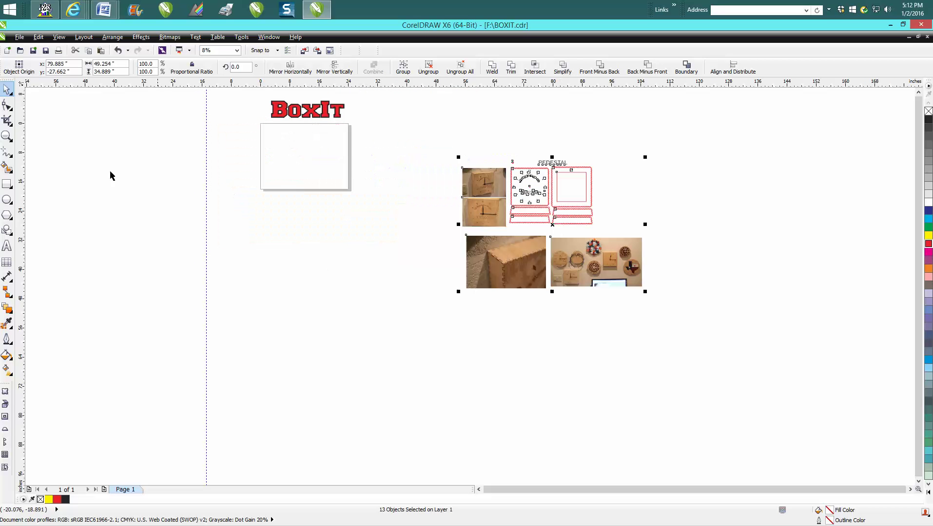
key(z)
drag(248, 118, 368, 199)
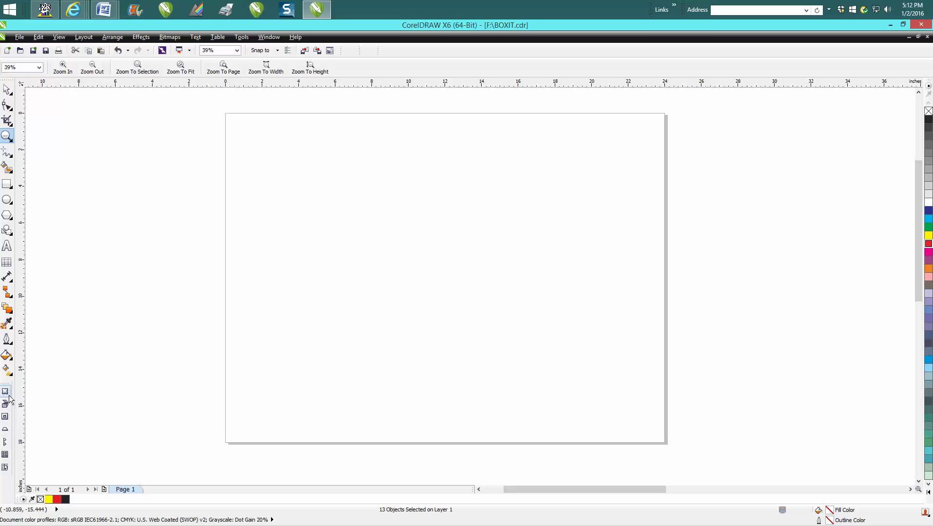
- Generate a 3×3×1 Pedestal box at 80° with lids top and bottom and red cut color
click(5, 430)
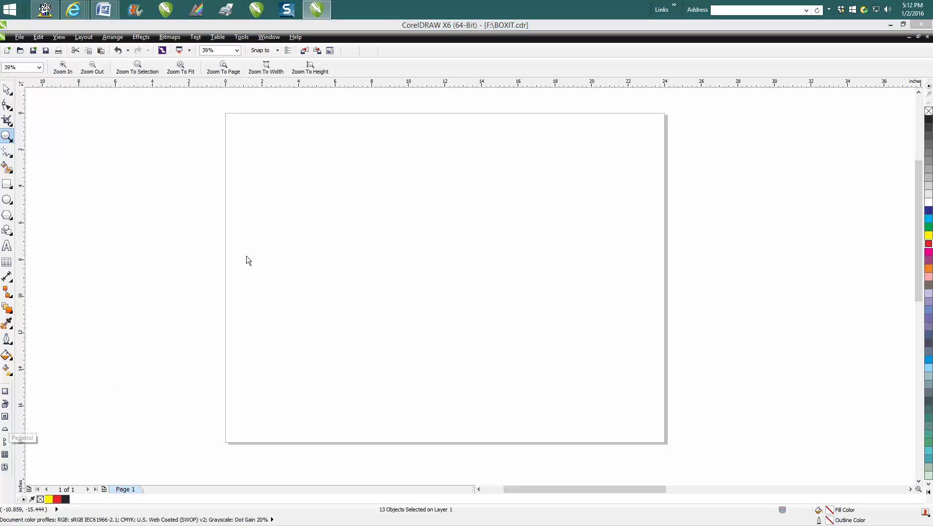
click(430, 142)
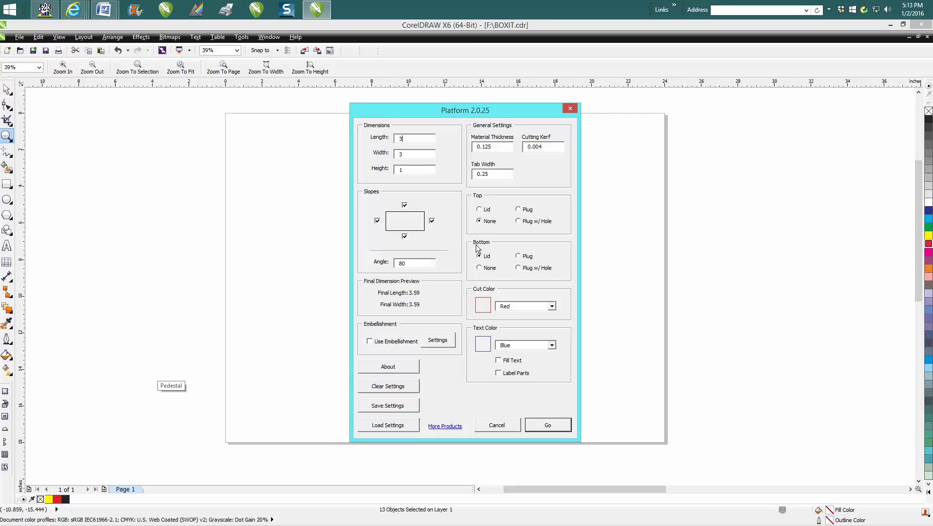
click(478, 210)
click(539, 426)
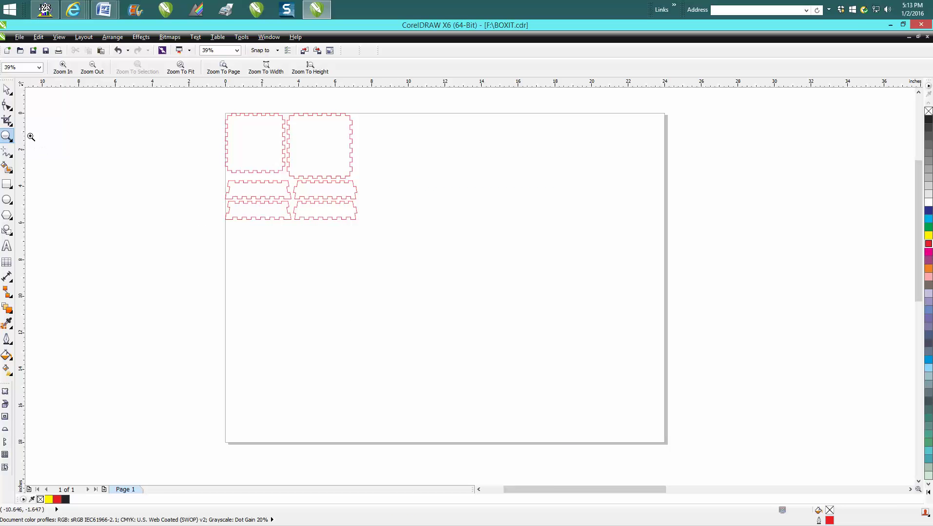
- Select all six generated box panels and move them off the page to the upper left
drag(210, 111, 406, 218)
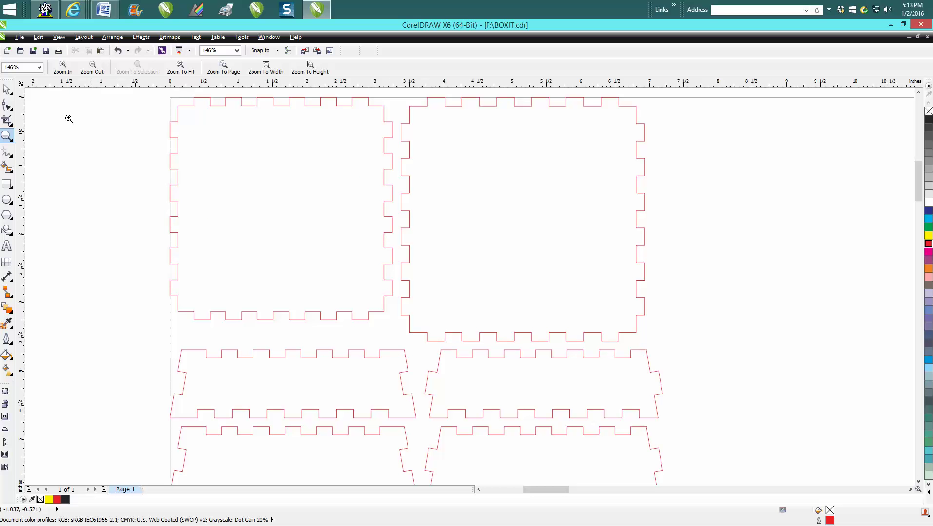
click(8, 90)
click(243, 155)
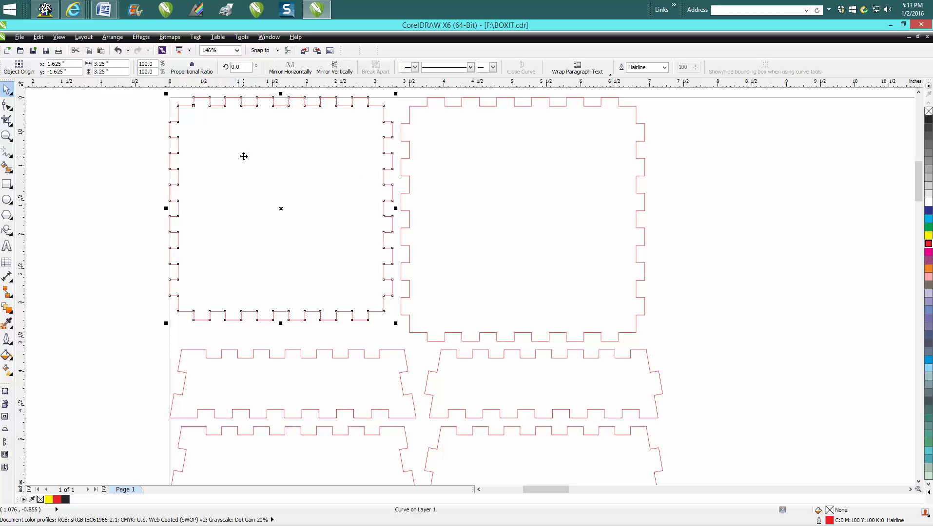
click(496, 199)
scroll(577, 372, down, 2)
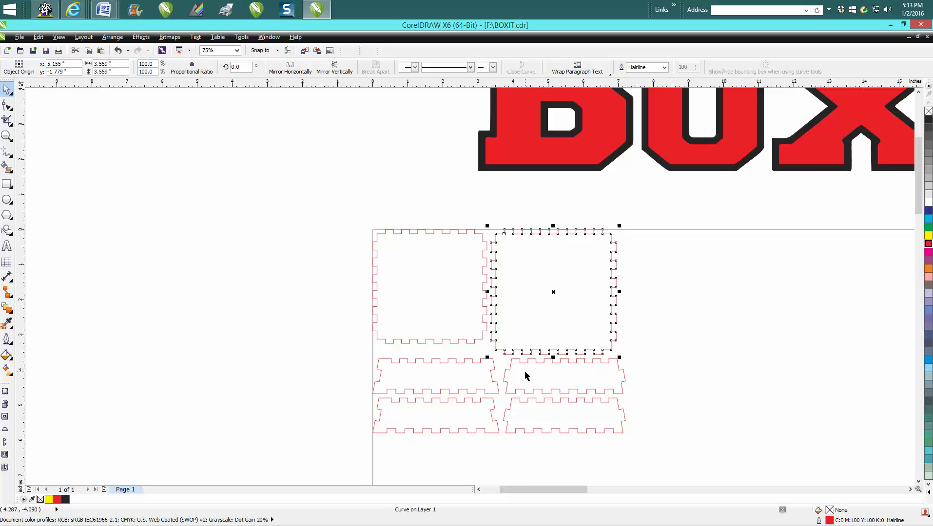
scroll(492, 368, down, 2)
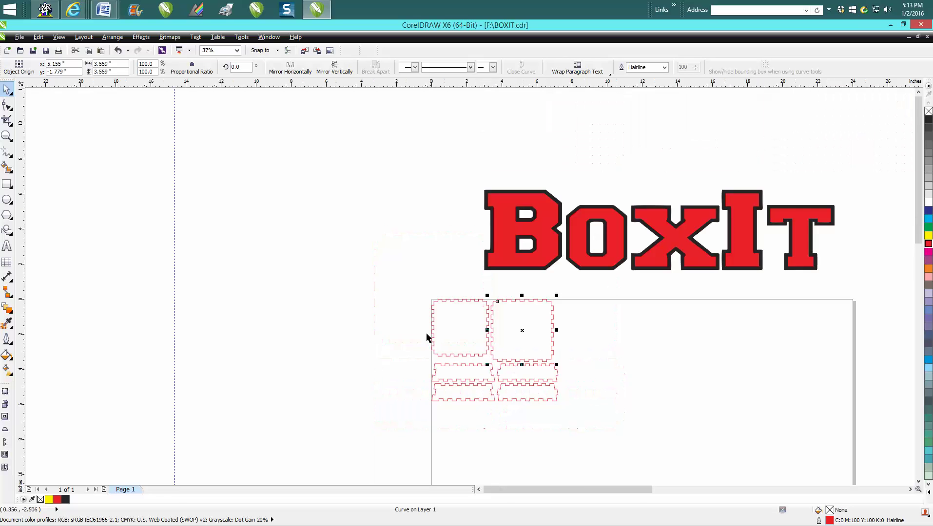
drag(425, 291, 589, 412)
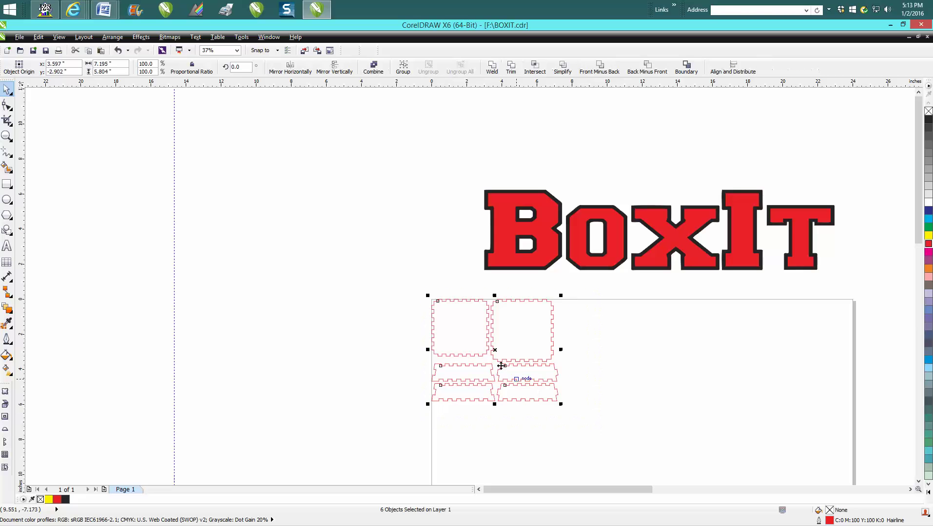
drag(501, 366, 340, 248)
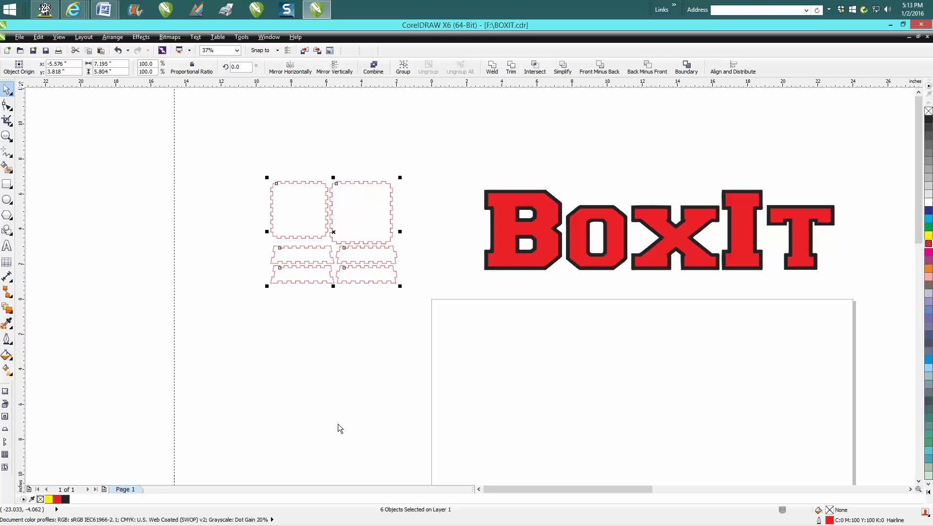
- Regenerate the Pedestal box with the slope angle changed to 45
click(359, 405)
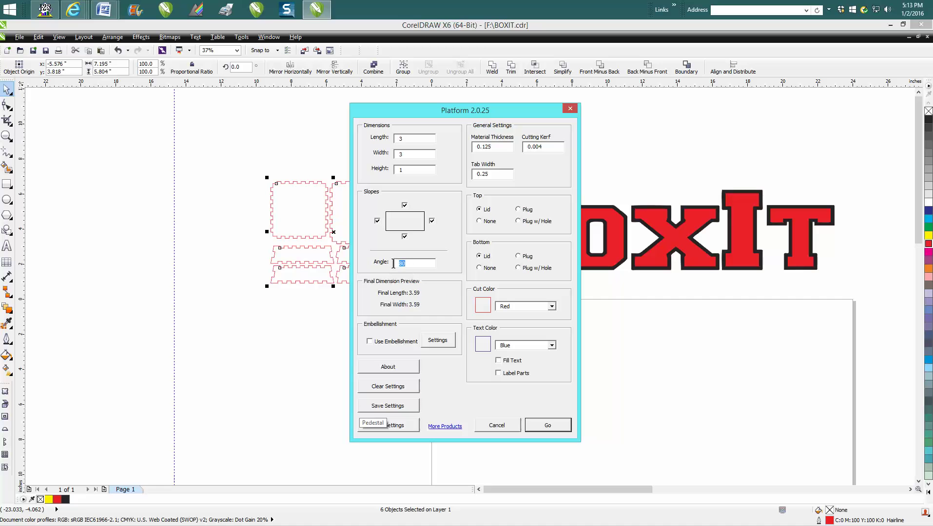
text(45)
click(546, 426)
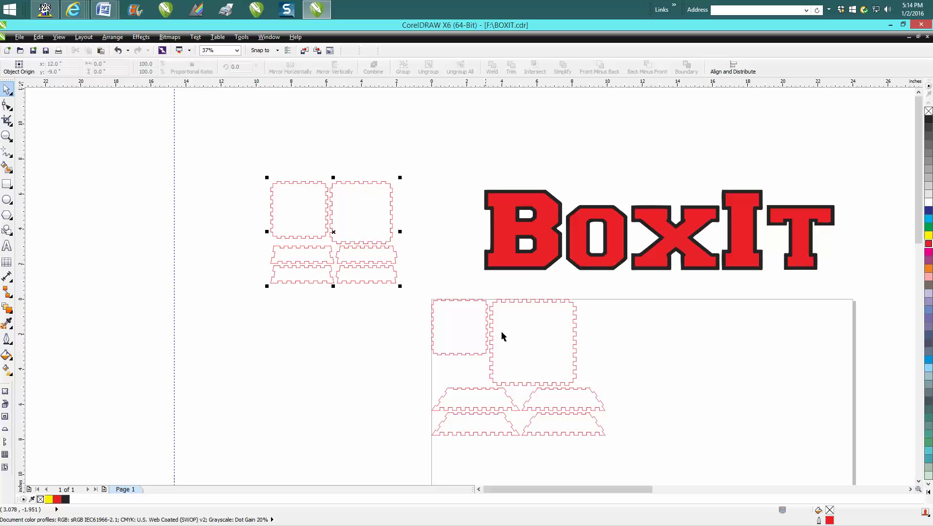
click(7, 136)
drag(425, 291, 650, 449)
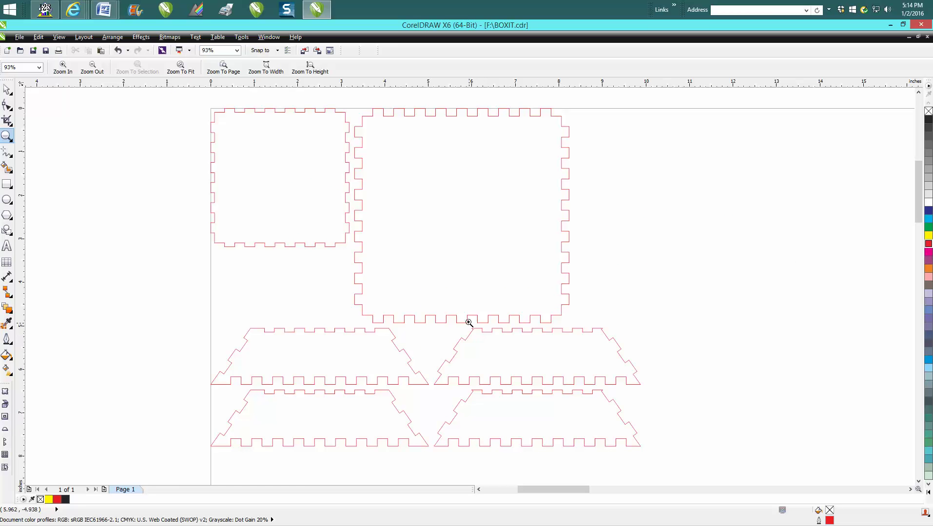
drag(467, 322, 483, 340)
scroll(483, 339, down, 5)
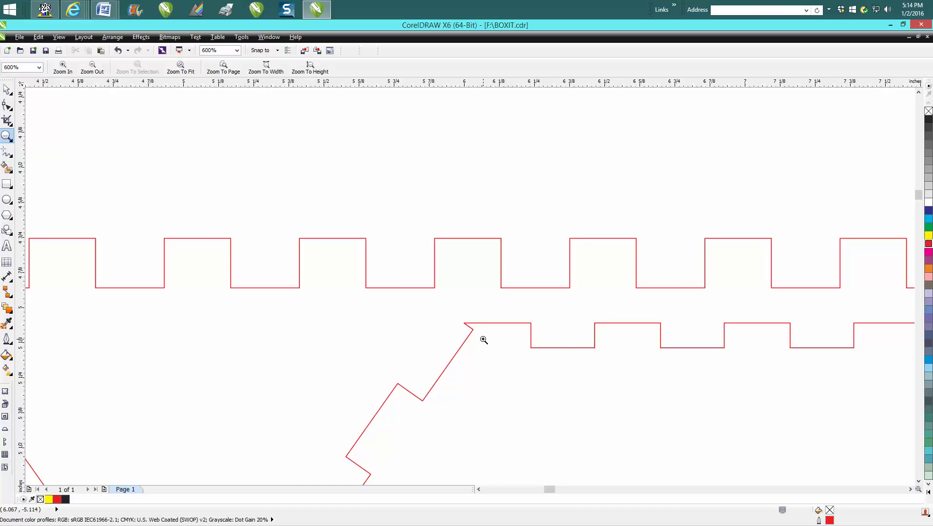
right_click(483, 340)
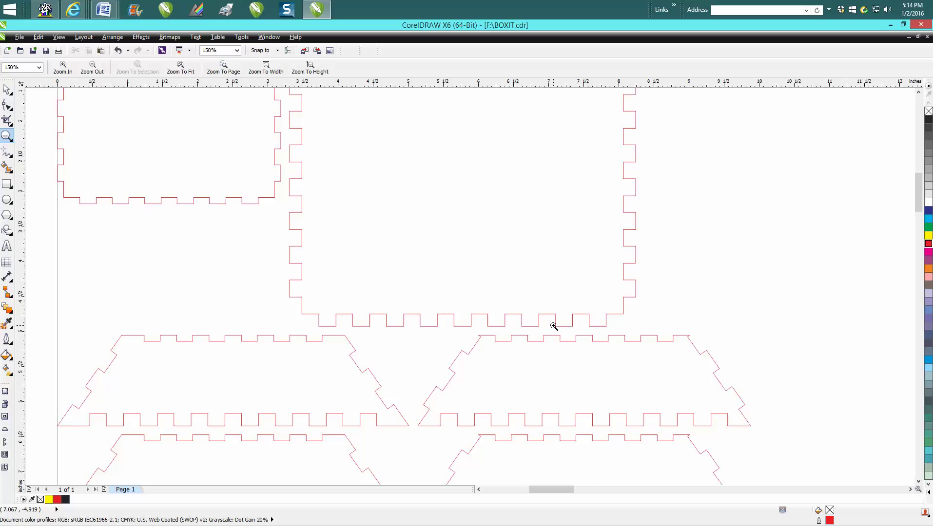
right_click(589, 329)
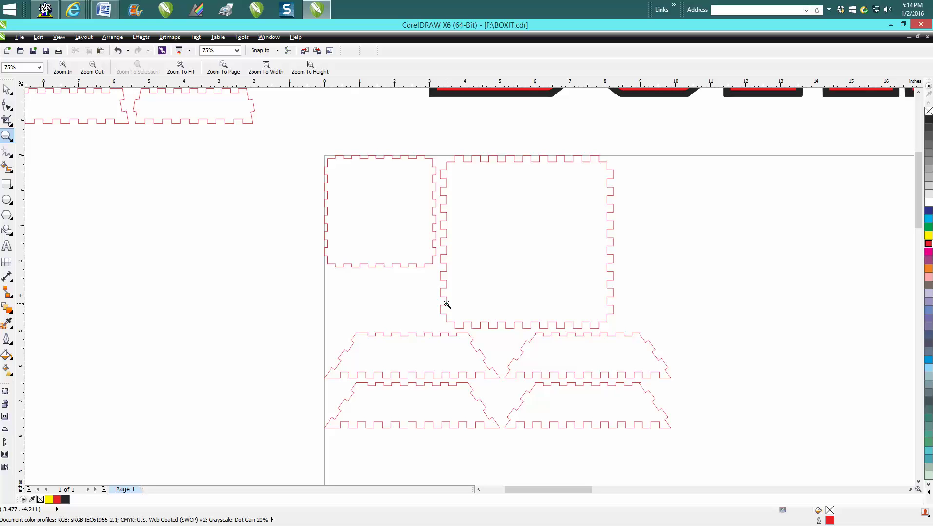
- Undo the 45° panels and regenerate the Pedestal box at 75° with 0.20 material thickness
click(119, 51)
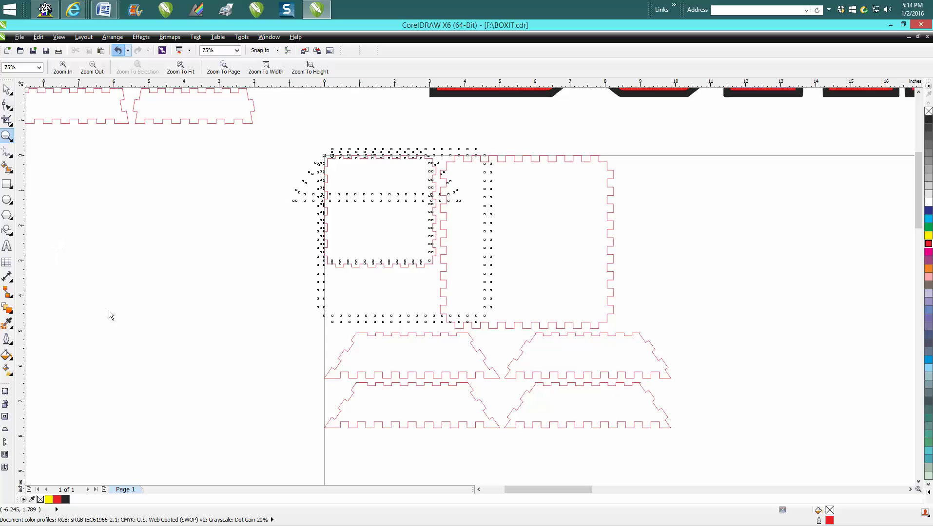
key(ctrl+z)
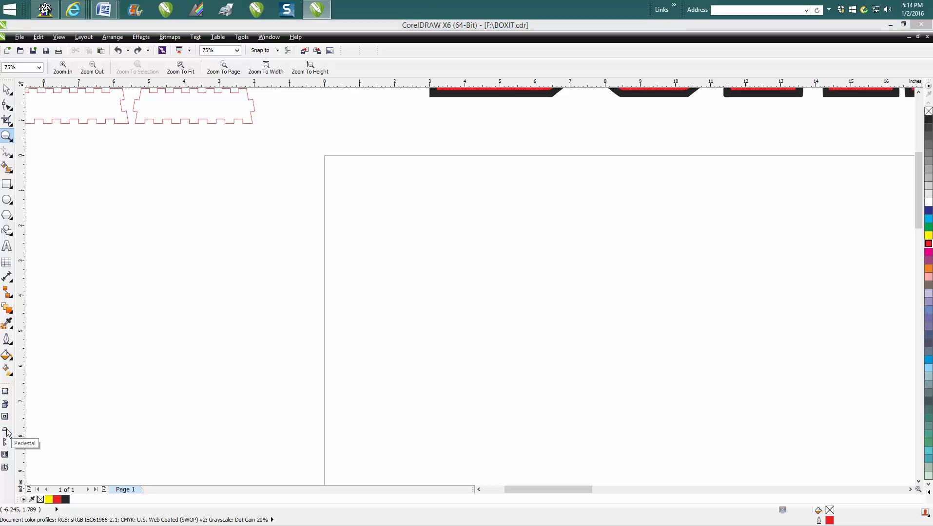
click(6, 430)
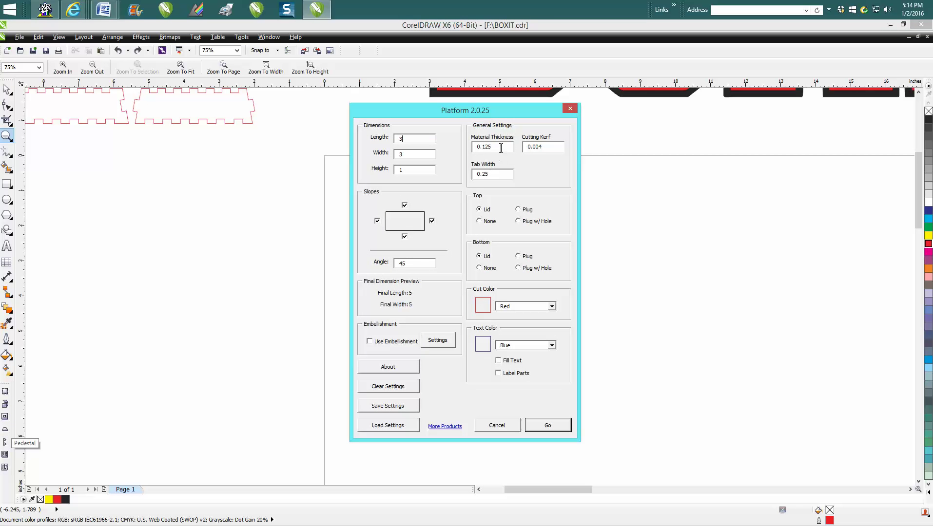
drag(501, 148, 467, 151)
text(.20)
drag(409, 263, 394, 273)
text(75)
click(546, 427)
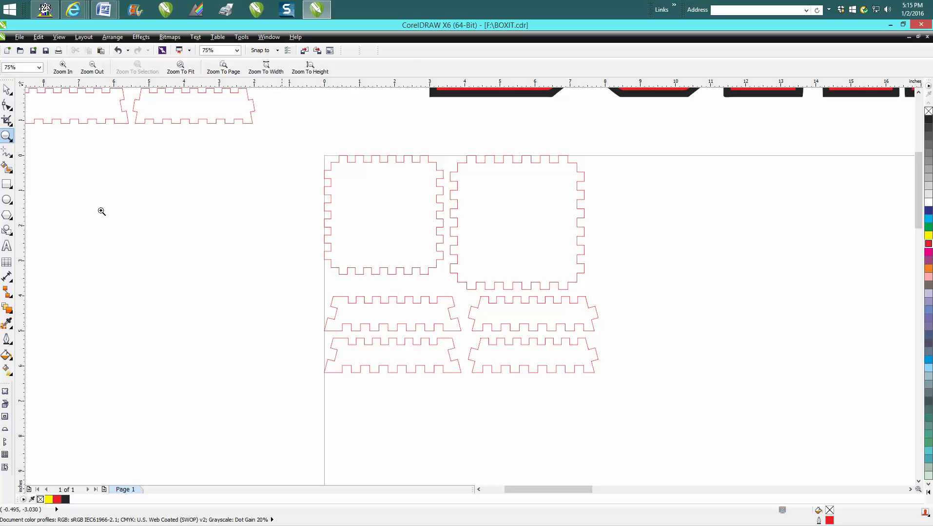
click(8, 89)
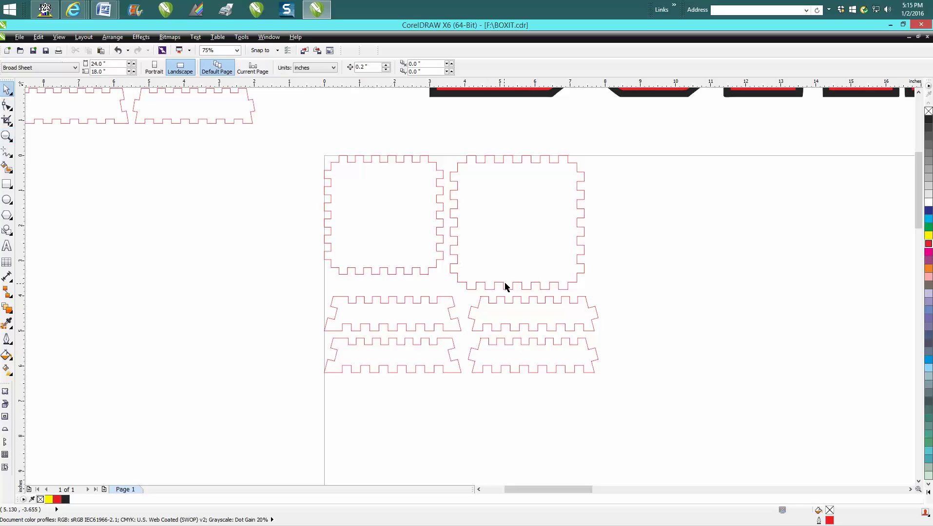
click(7, 136)
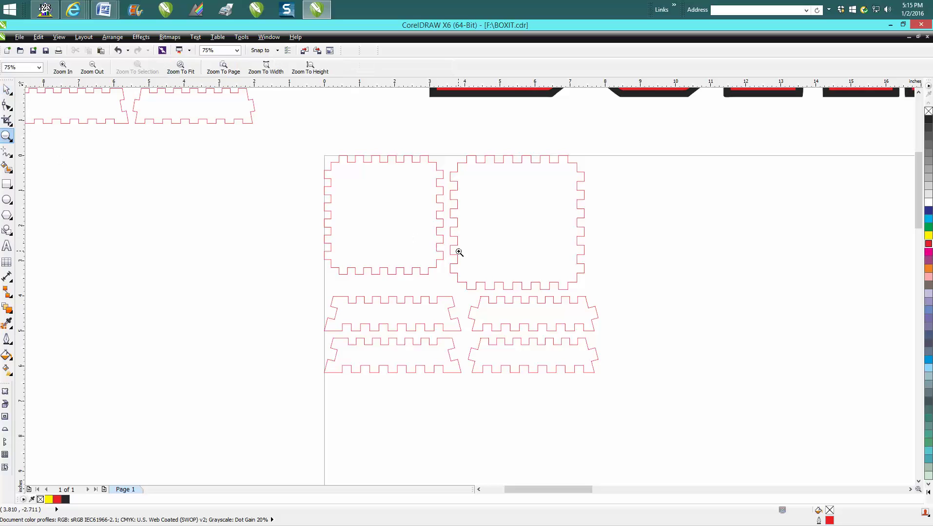
drag(484, 267, 546, 314)
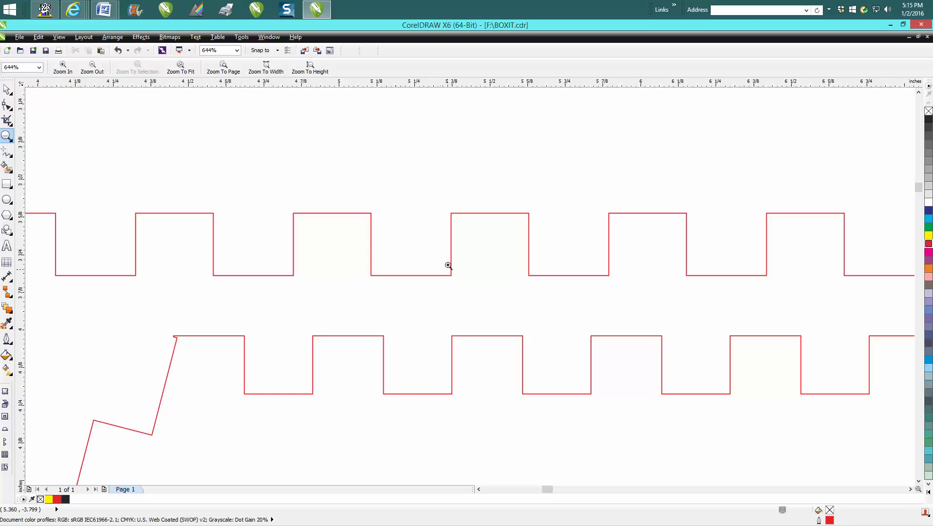
scroll(448, 254, down, 6)
scroll(449, 254, down, 2)
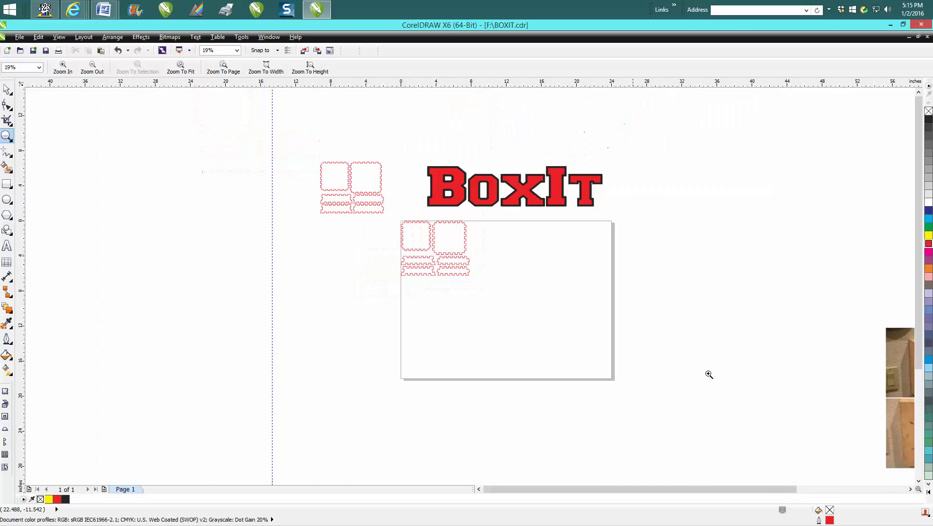
scroll(711, 375, down, 3)
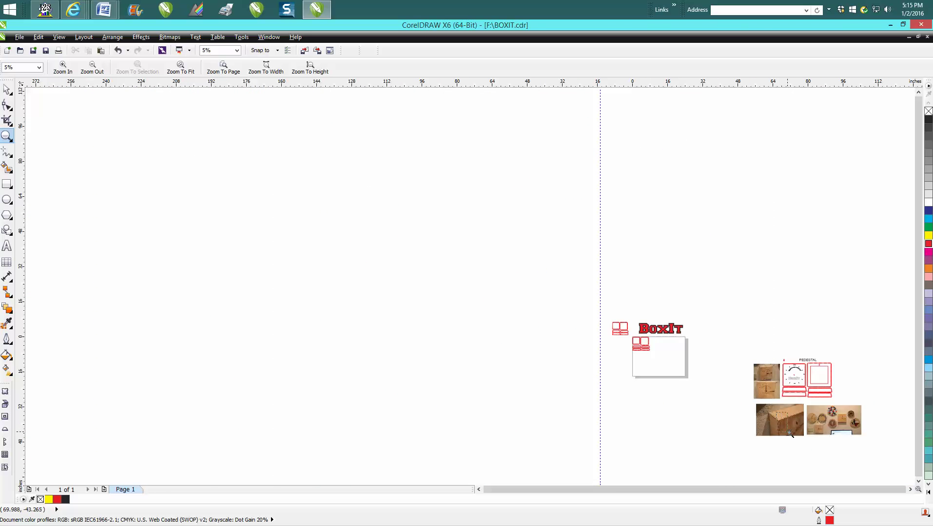
scroll(790, 433, up, 6)
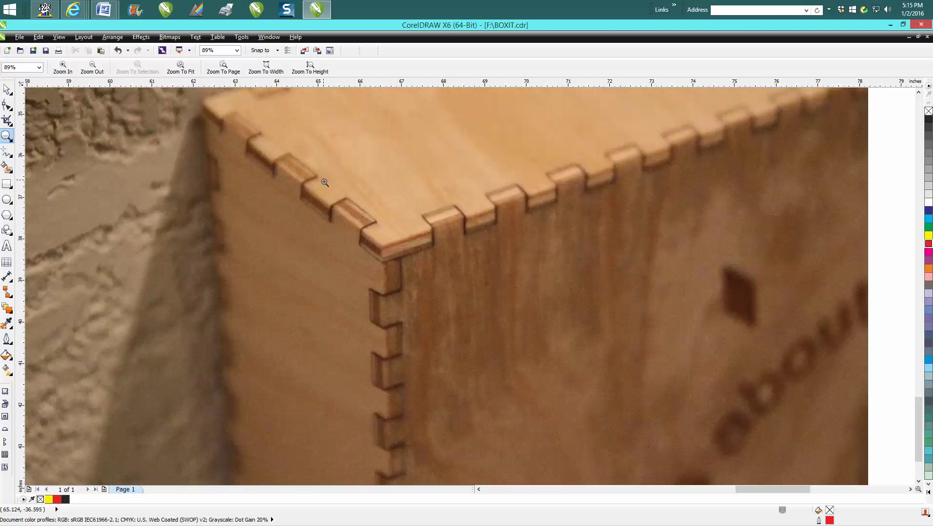
scroll(388, 251, down, 2)
scroll(390, 254, down, 2)
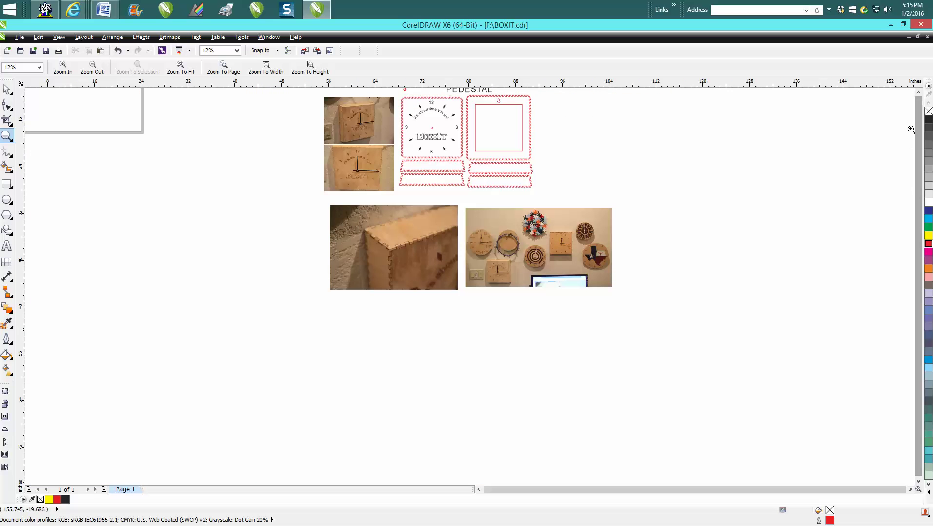
scroll(915, 129, up, 1)
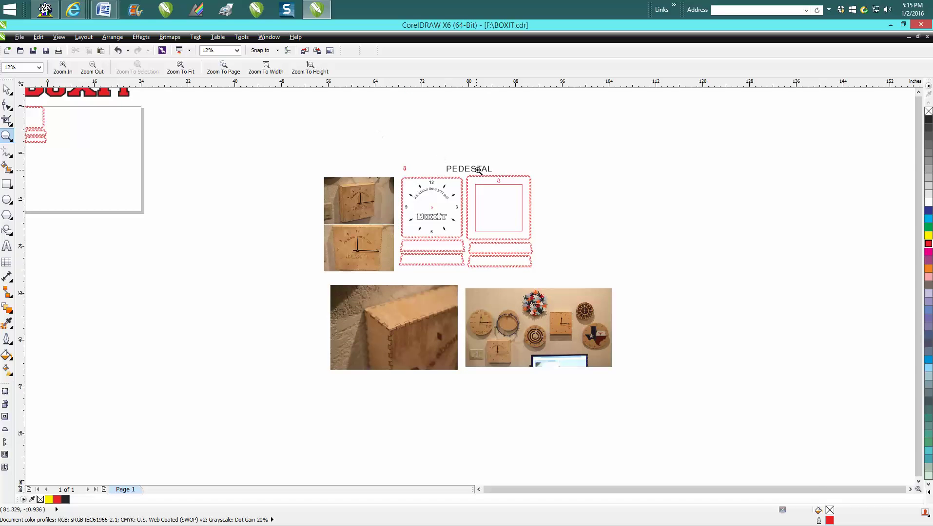
drag(486, 174, 510, 196)
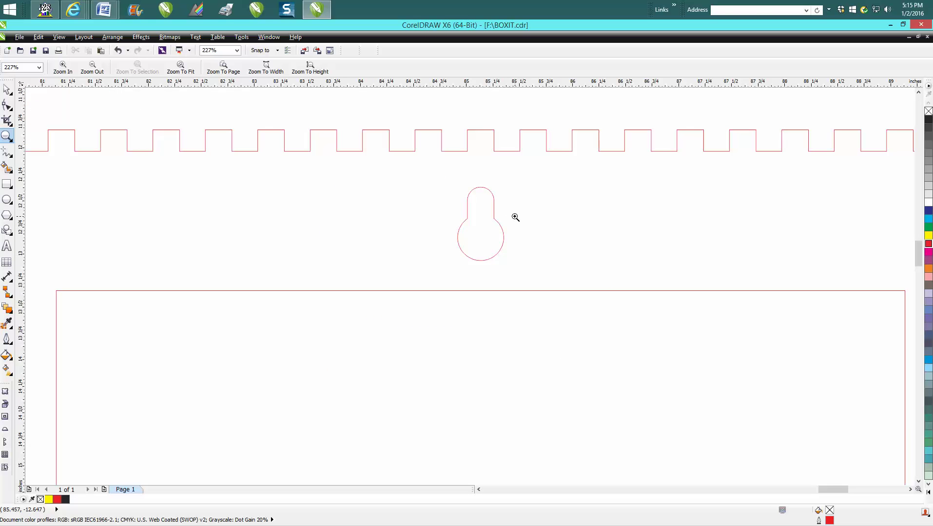